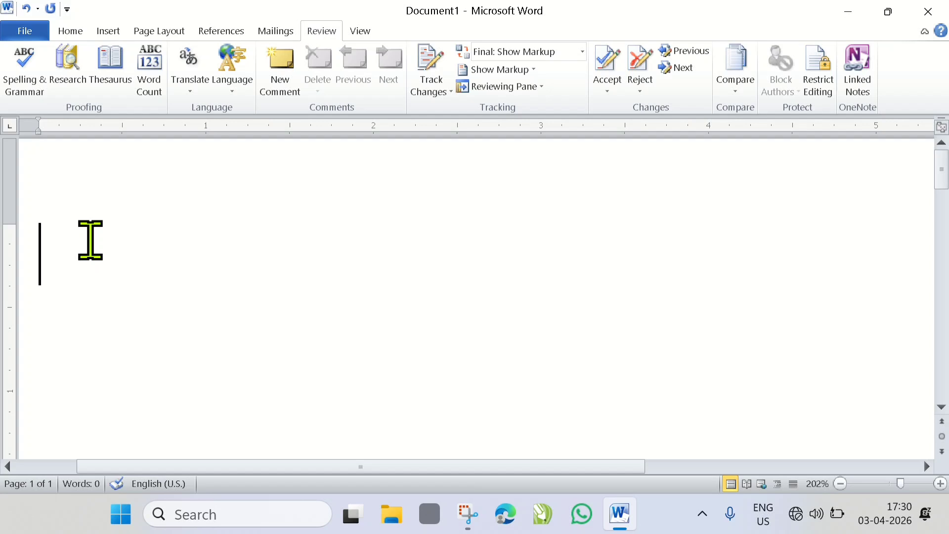
Enter the sentence "he is an boay." in the blank document
{"action": "type", "text": "he "}
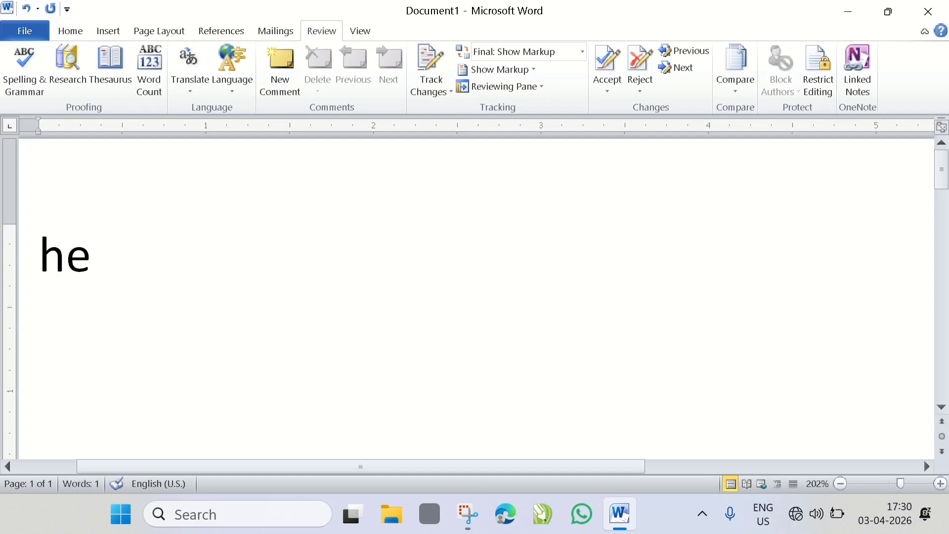
{"action": "type", "text": "is"}
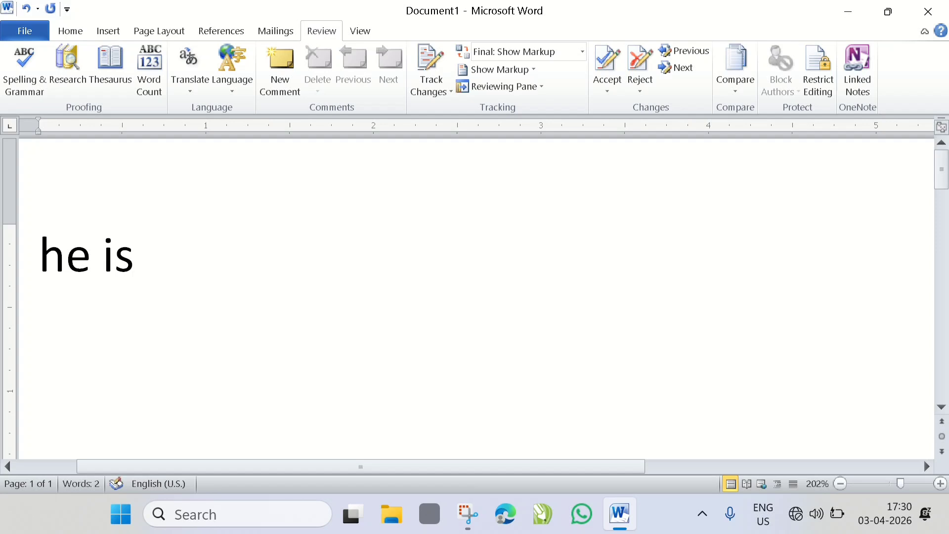
{"action": "type", "text": " an b"}
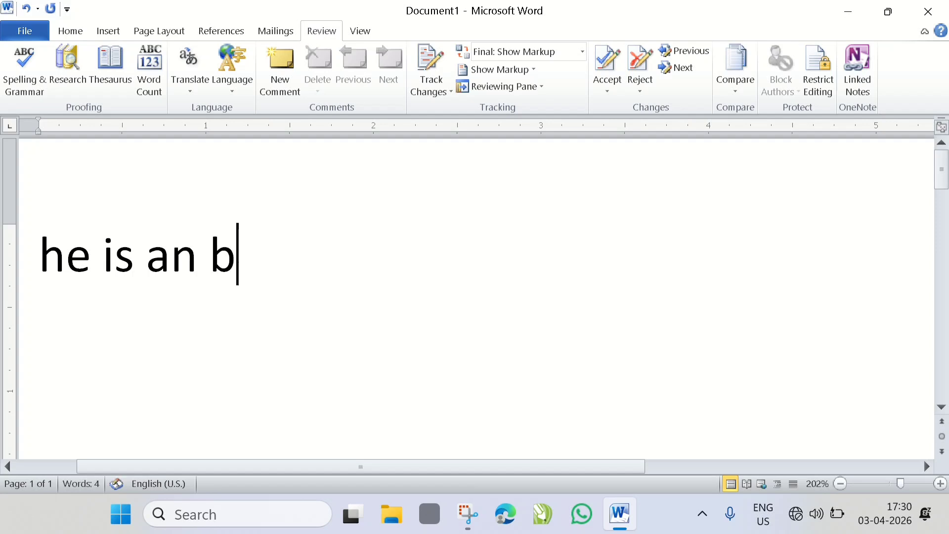
{"action": "type", "text": "oay"}
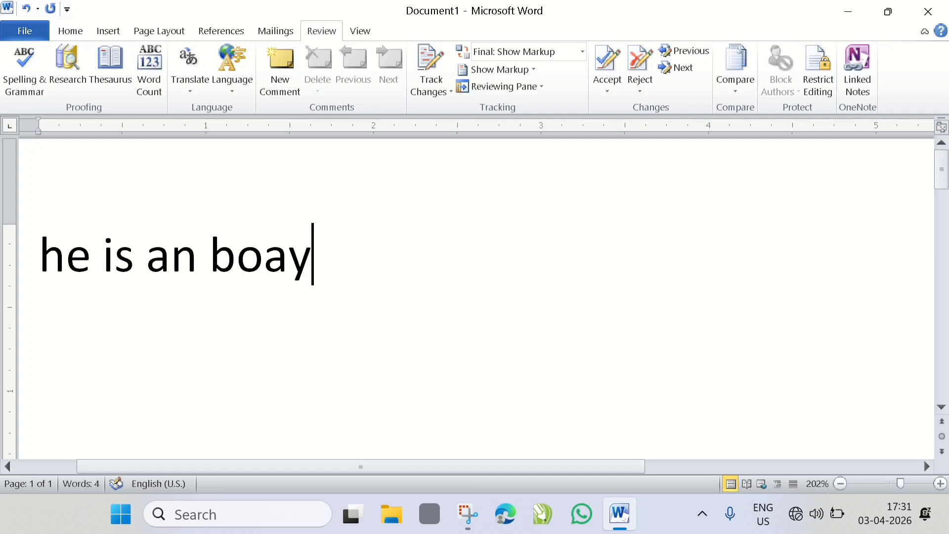
{"action": "type", "text": "."}
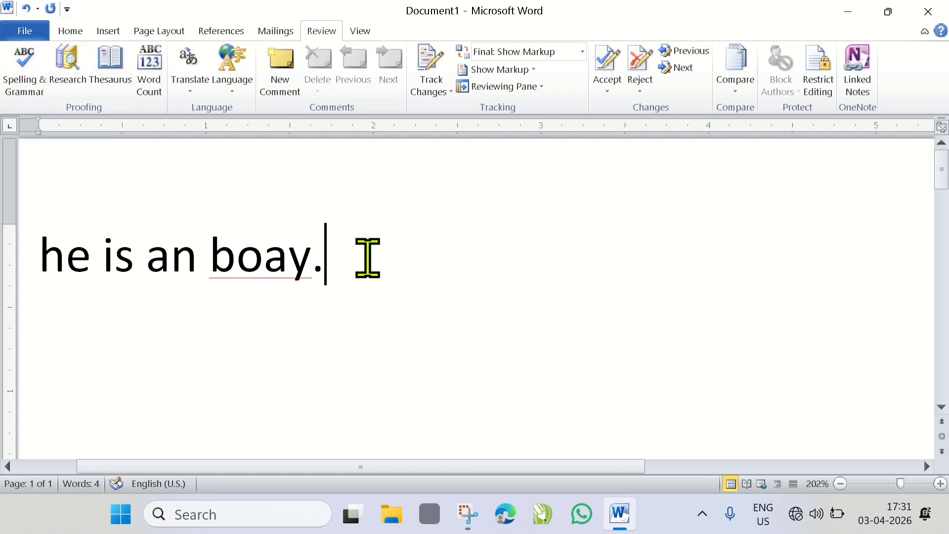
Examine the sentence's words "he" and "boay" for spelling and grammar error marks
{"action": "left_click", "coordinate": [132, 270]}
{"action": "left_click", "coordinate": [54, 263]}
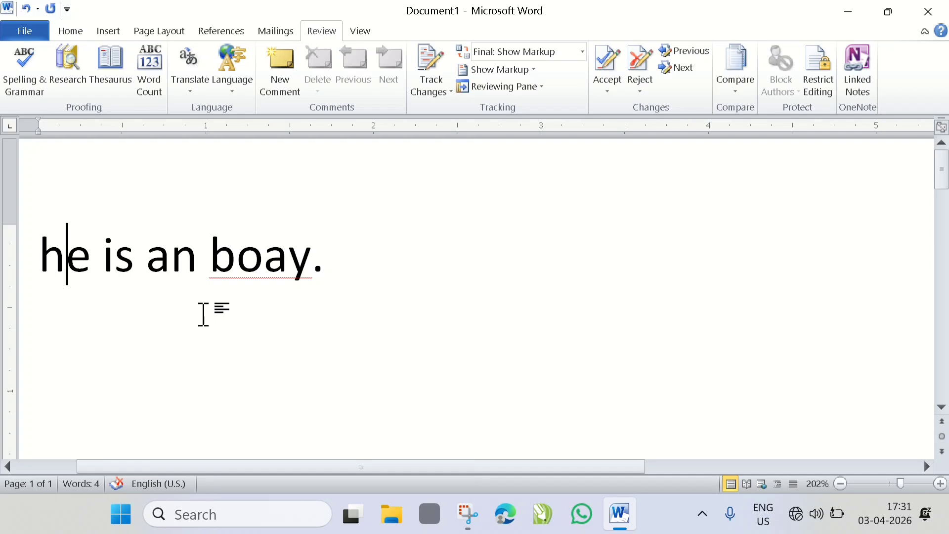
{"action": "scroll", "coordinate": [204, 313], "scroll_direction": "up", "scroll_amount": 1, "text": "ctrl"}
{"action": "scroll", "coordinate": [206, 312], "scroll_direction": "down", "scroll_amount": 3}
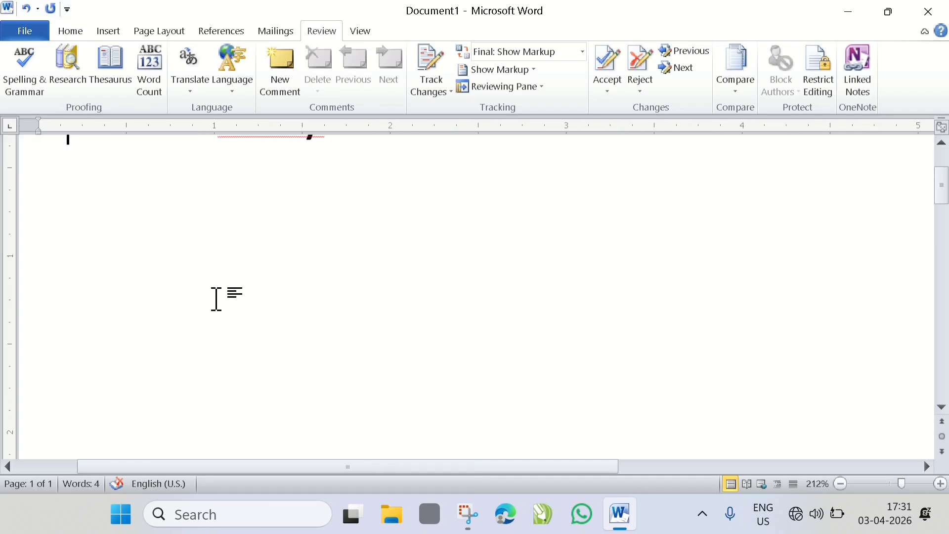
{"action": "scroll", "coordinate": [215, 297], "scroll_direction": "up", "scroll_amount": 3}
{"action": "left_click", "coordinate": [127, 291]}
{"action": "left_click", "coordinate": [68, 289]}
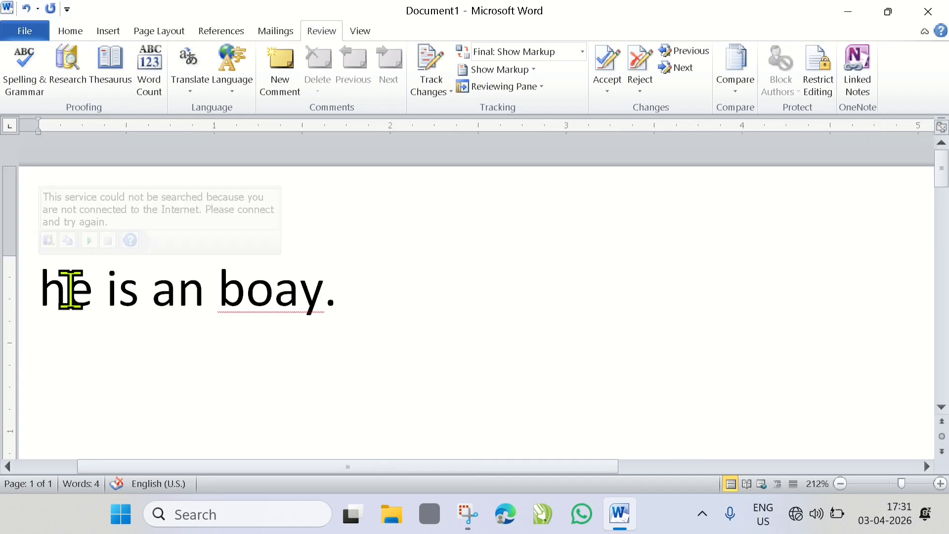
{"action": "scroll", "coordinate": [282, 297], "scroll_direction": "down", "scroll_amount": 3}
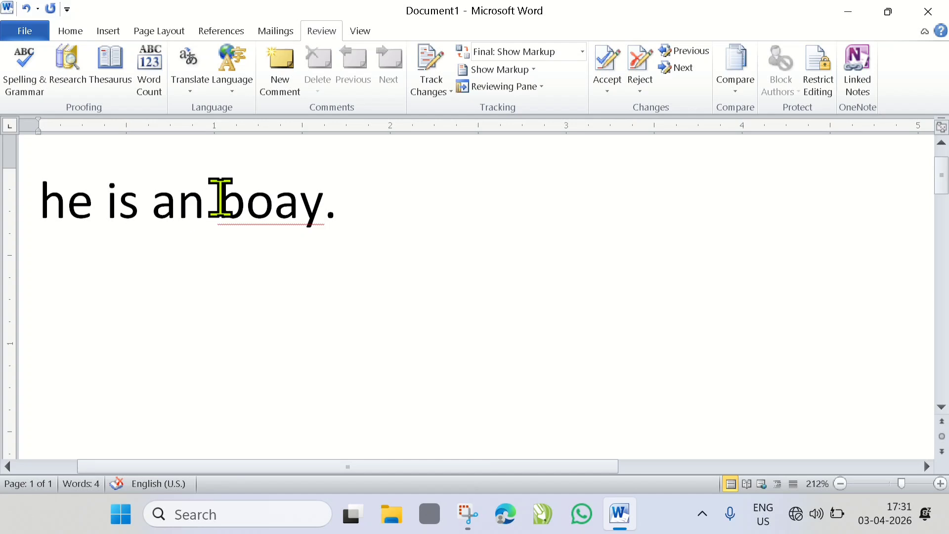
{"action": "left_click_drag", "start_coordinate": [221, 199], "coordinate": [322, 212]}
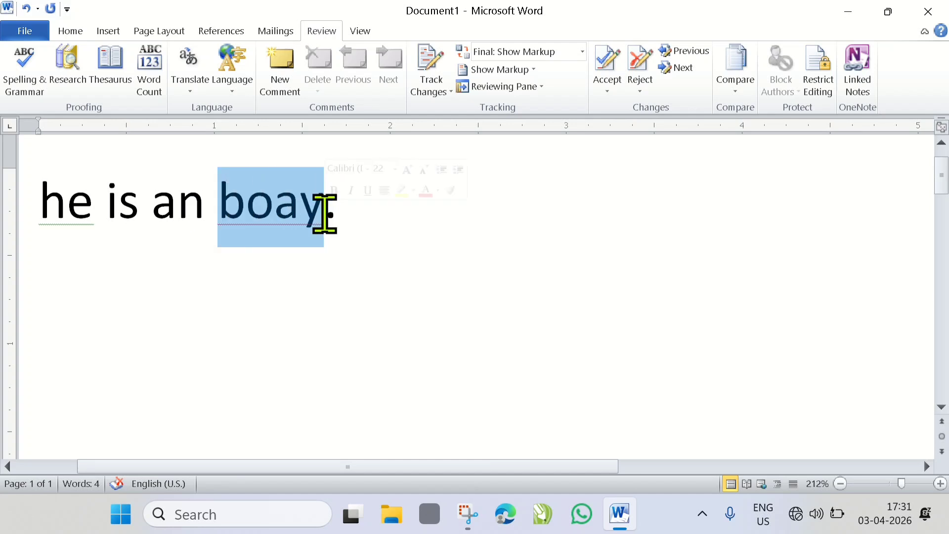
{"action": "left_click", "coordinate": [246, 206]}
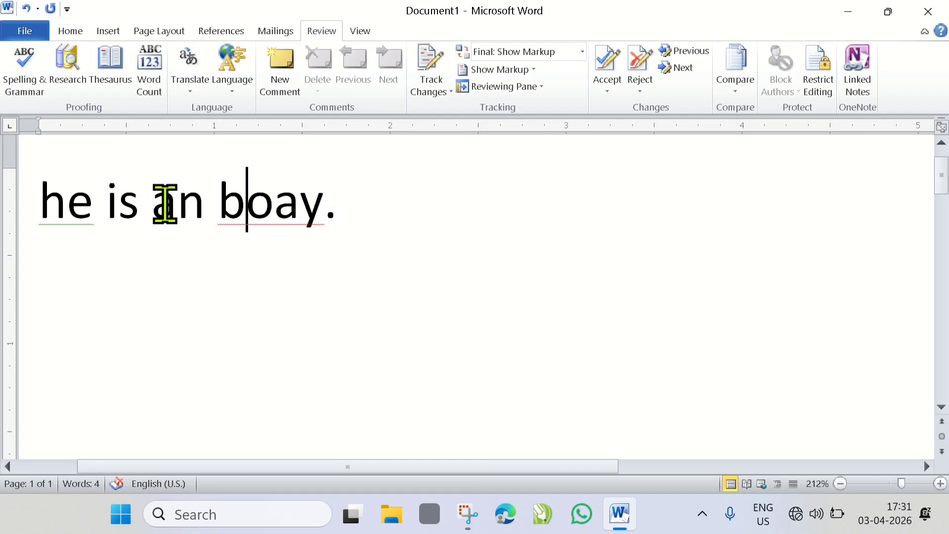
{"action": "left_click_drag", "start_coordinate": [220, 205], "coordinate": [328, 229]}
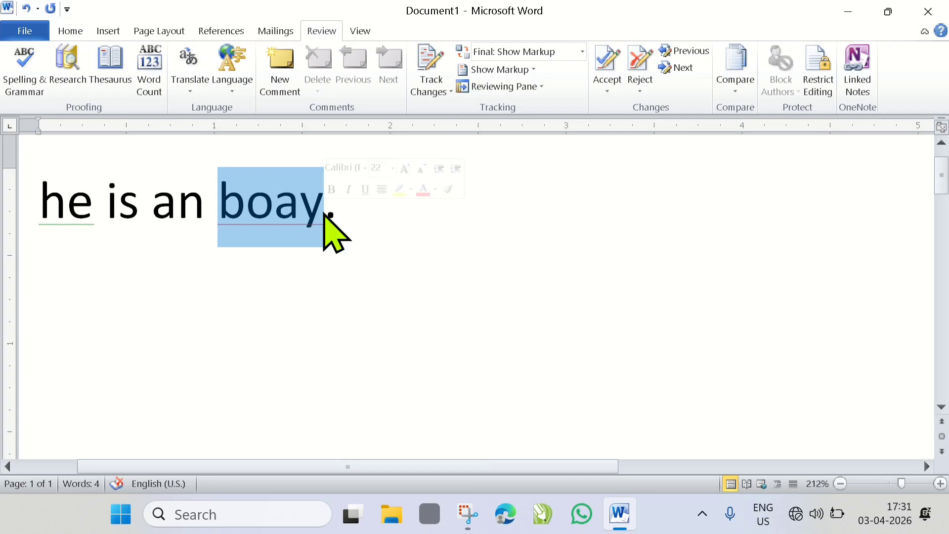
{"action": "left_click", "coordinate": [278, 224]}
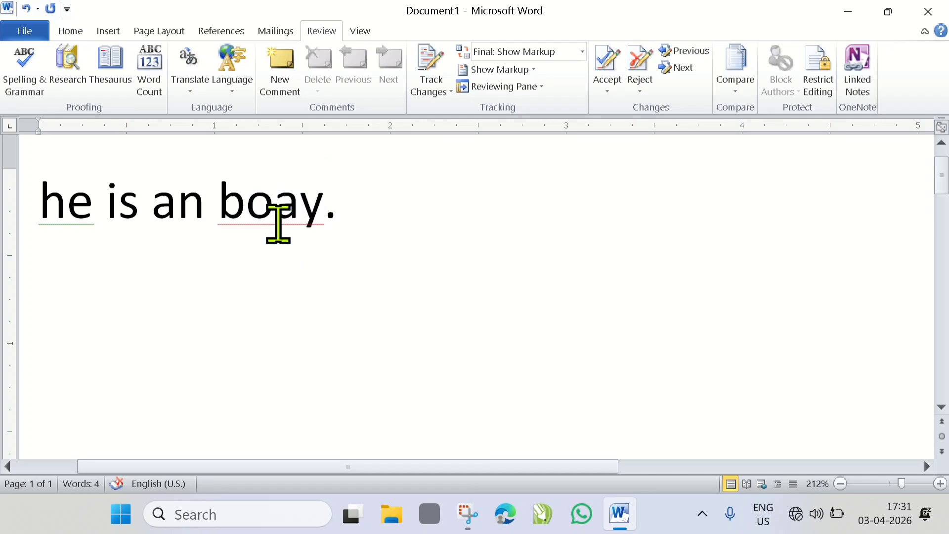
{"action": "left_click_drag", "start_coordinate": [47, 201], "coordinate": [86, 198]}
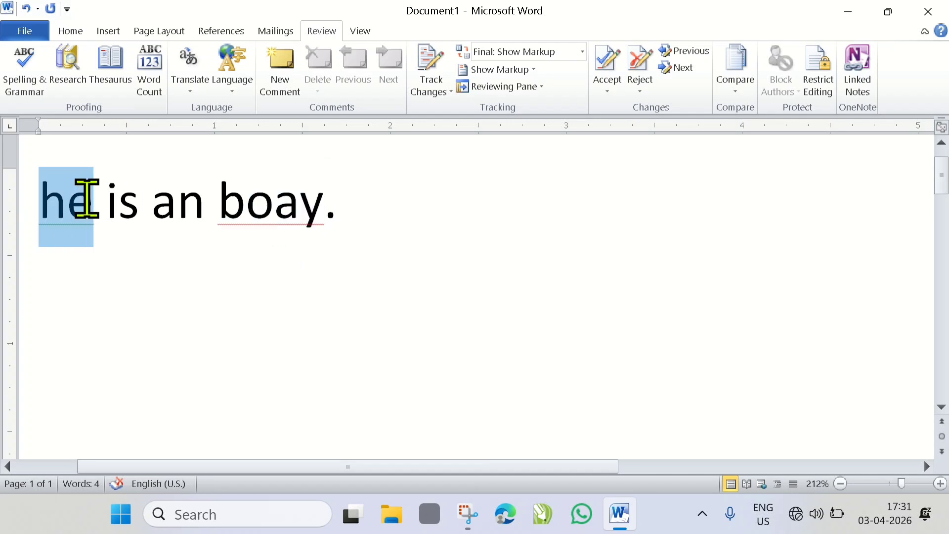
{"action": "left_click", "coordinate": [66, 200]}
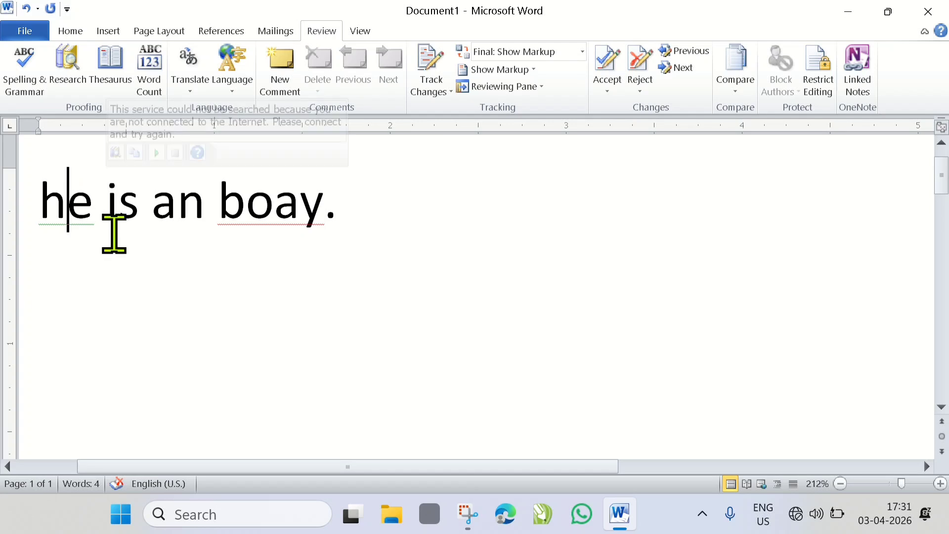
{"action": "scroll", "coordinate": [114, 232], "scroll_direction": "up", "scroll_amount": 2}
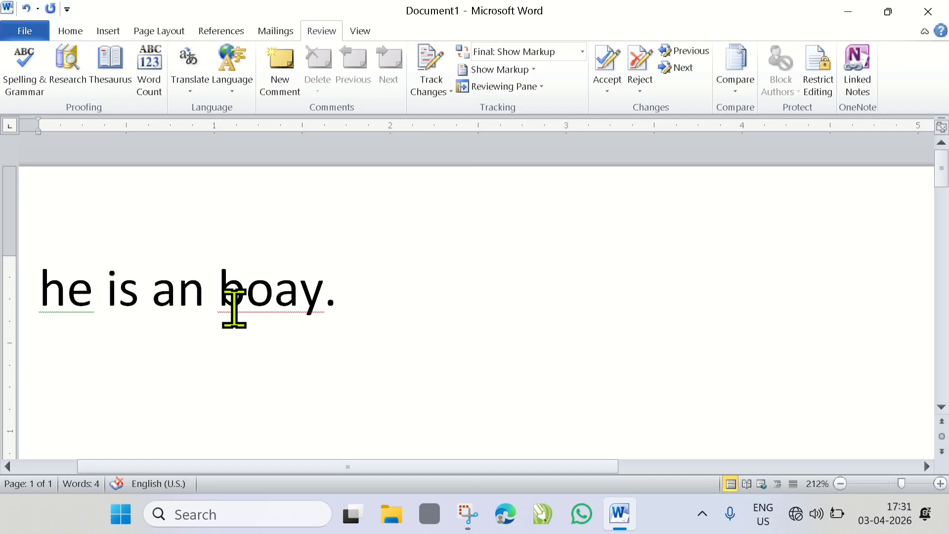
{"action": "scroll", "coordinate": [234, 309], "scroll_direction": "down", "scroll_amount": 2}
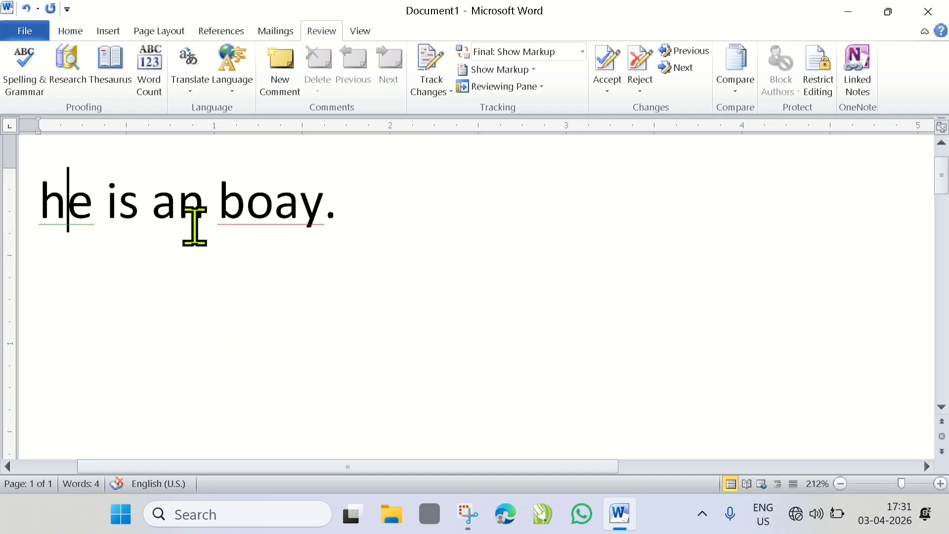
Run the spelling and grammar check with the English (U.K.) dictionary and change "boay" to the suggestion "boy"
{"action": "left_click", "coordinate": [24, 87]}
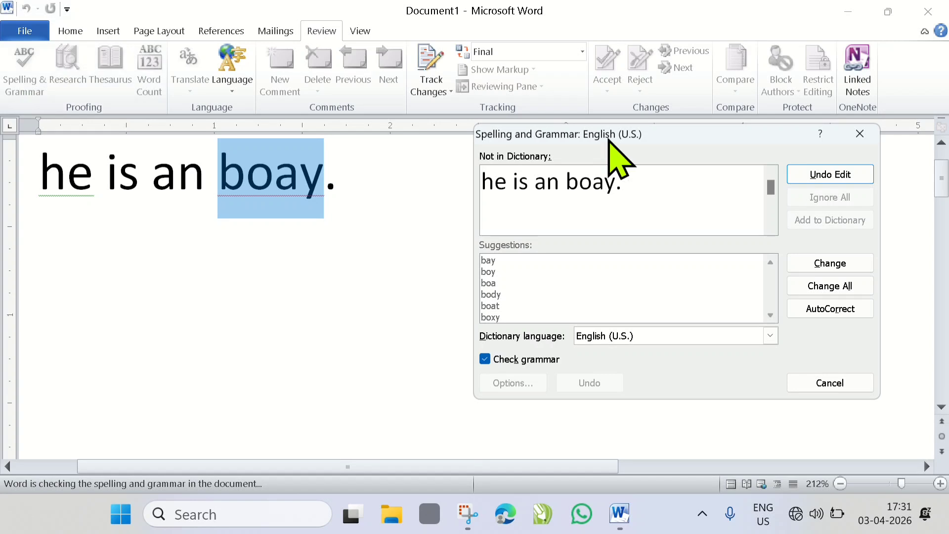
{"action": "left_click_drag", "start_coordinate": [607, 140], "coordinate": [478, 158]}
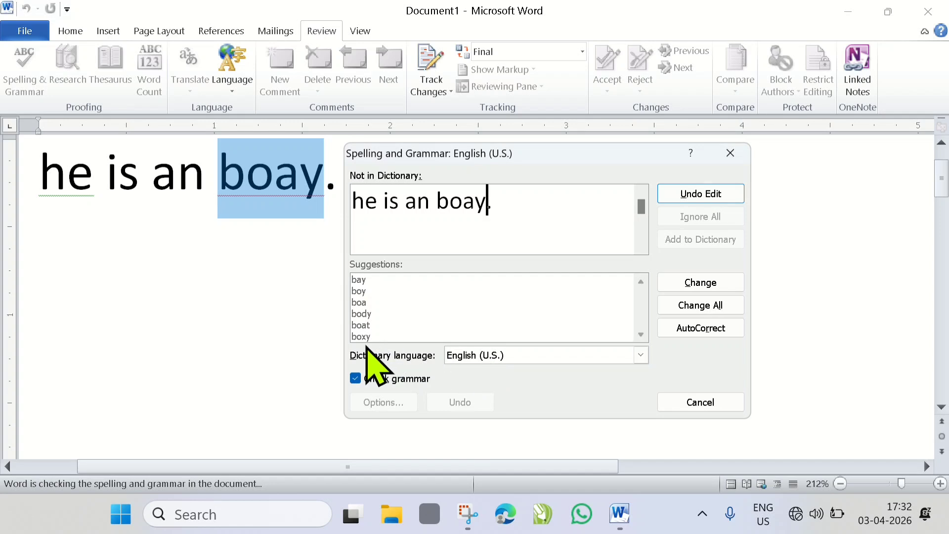
{"action": "left_click", "coordinate": [635, 355]}
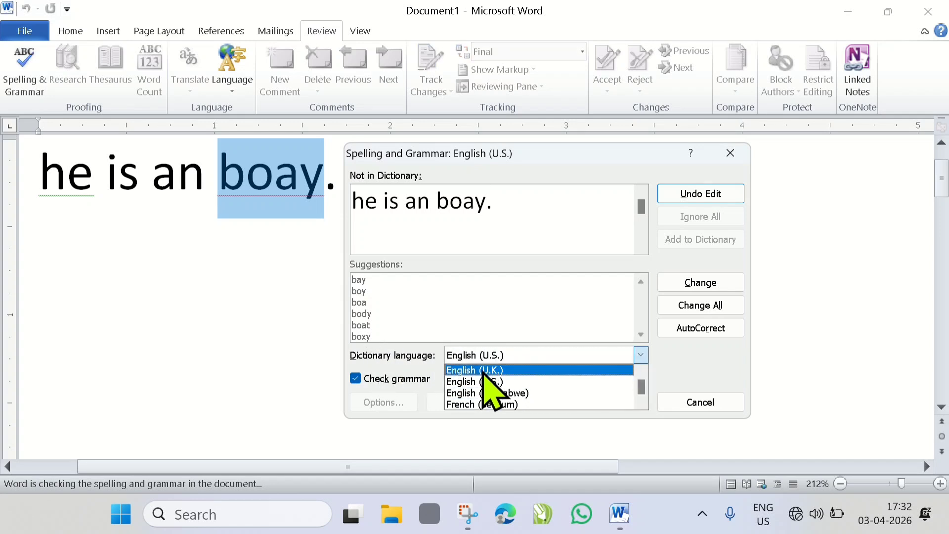
{"action": "left_click", "coordinate": [479, 369]}
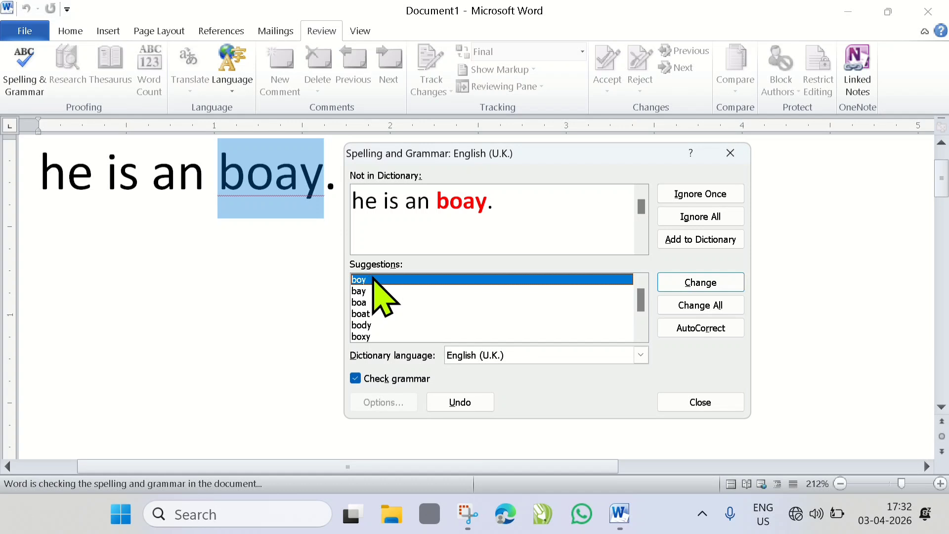
{"action": "left_click", "coordinate": [684, 281]}
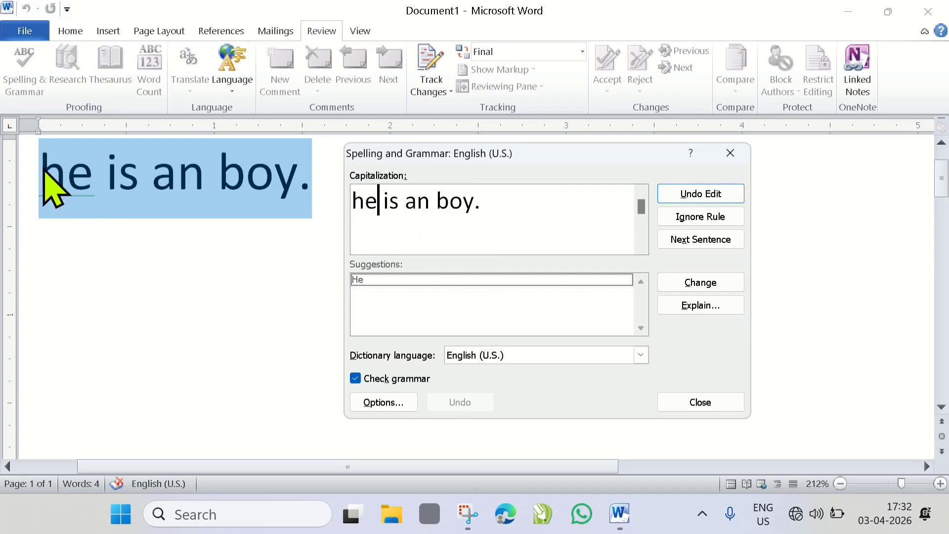
Set the dictionary language to English (U.K.) for the capitalization error and change "he" to "He"
{"action": "scroll", "coordinate": [62, 180], "scroll_direction": "up", "scroll_amount": 2}
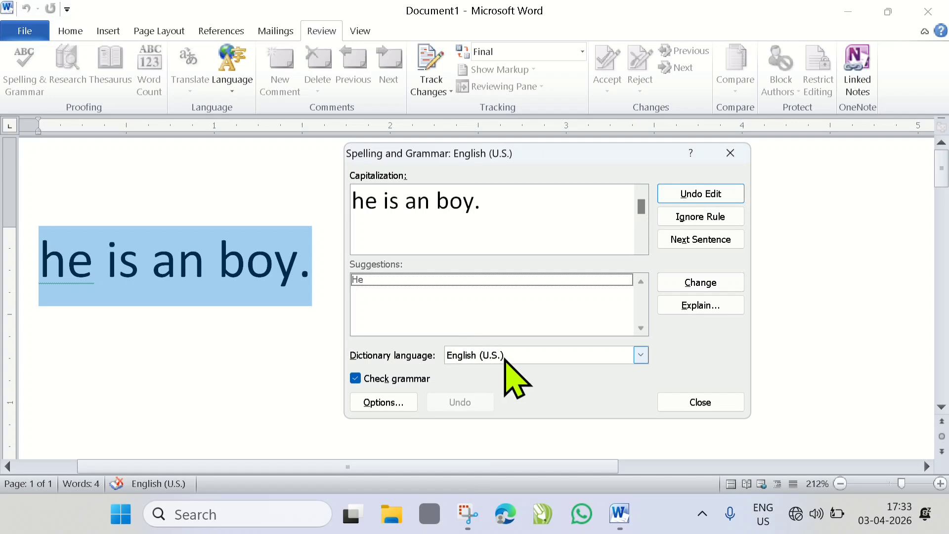
{"action": "left_click", "coordinate": [539, 354]}
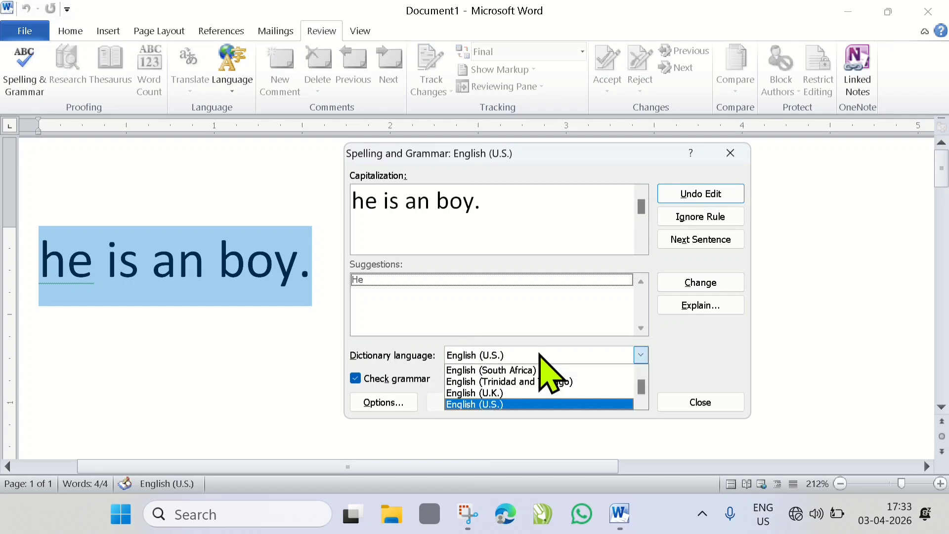
{"action": "left_click", "coordinate": [513, 394]}
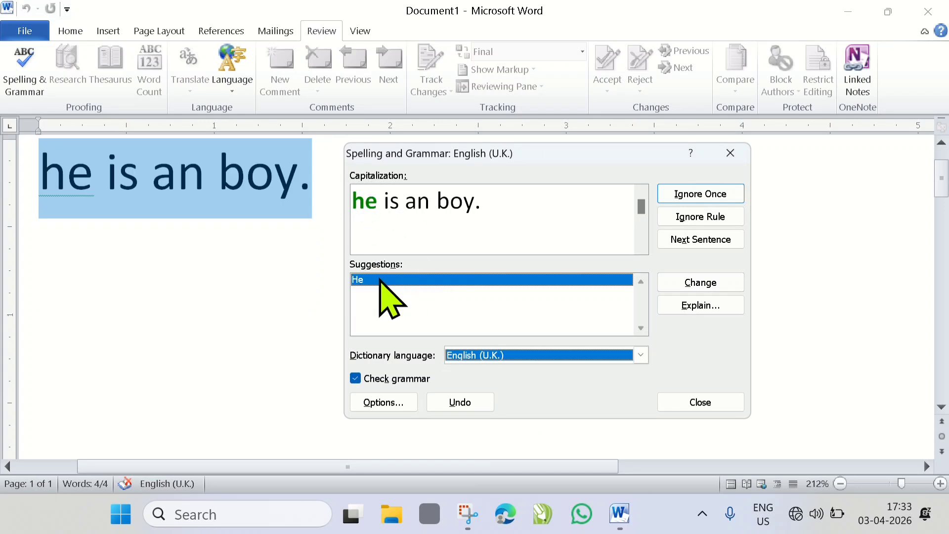
{"action": "left_click", "coordinate": [682, 281]}
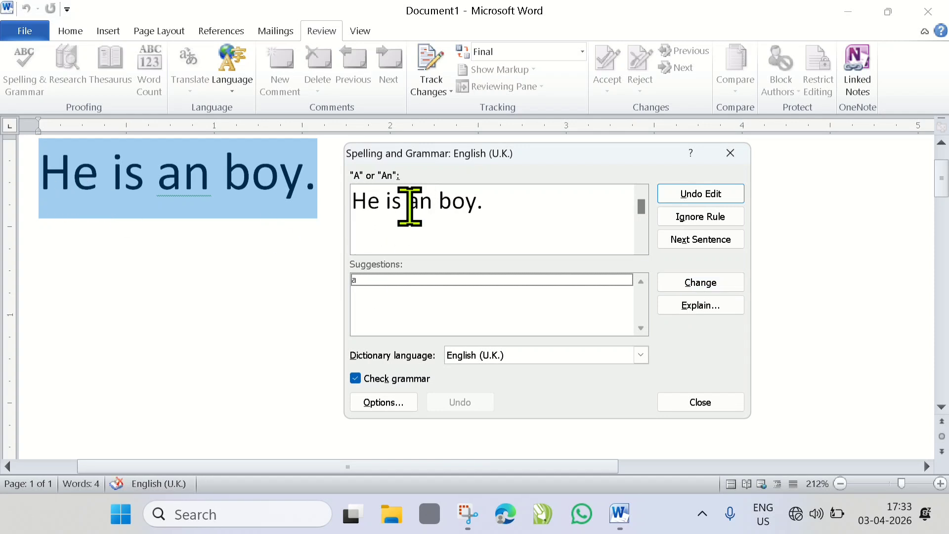
Examine the article "an" and the first letter of "boy" in the sentence against the checker's suggestion
{"action": "scroll", "coordinate": [222, 229], "scroll_direction": "up", "scroll_amount": 2}
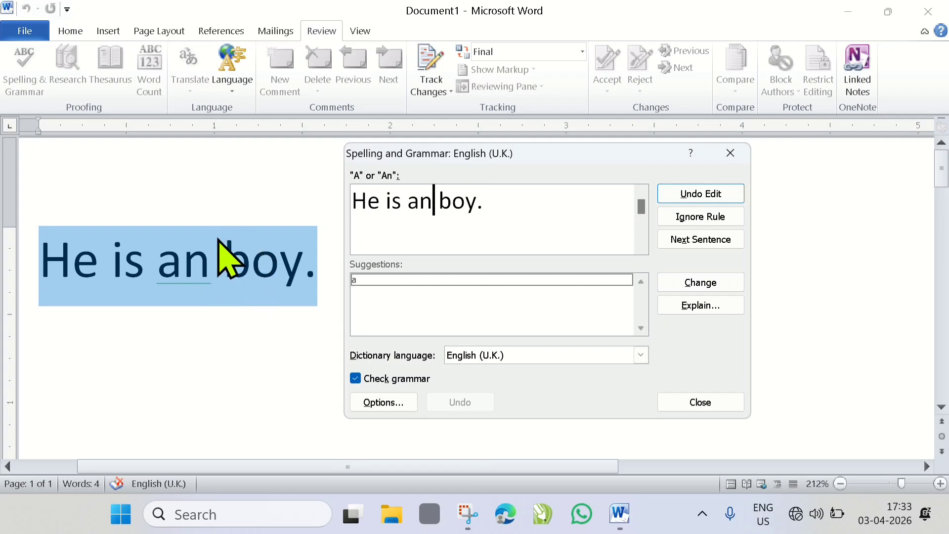
{"action": "left_click", "coordinate": [235, 243]}
{"action": "left_click_drag", "start_coordinate": [224, 250], "coordinate": [247, 271]}
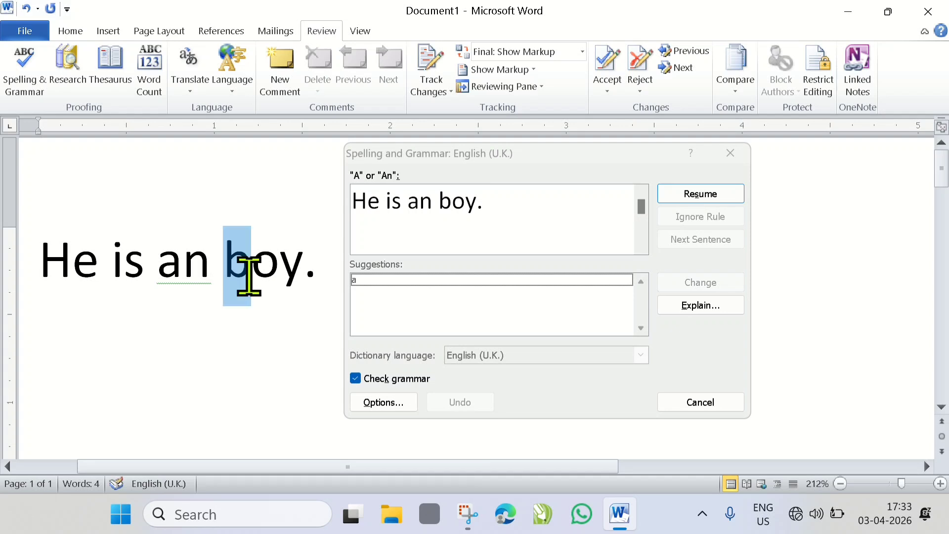
{"action": "mouse_move", "coordinate": [229, 288]}
{"action": "left_click", "coordinate": [213, 267]}
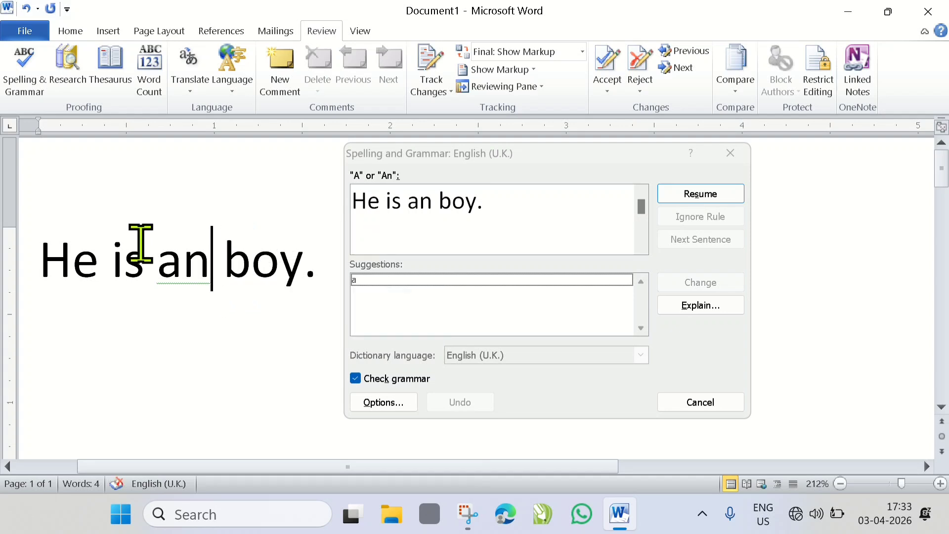
{"action": "left_click_drag", "start_coordinate": [155, 269], "coordinate": [203, 265]}
{"action": "mouse_move", "coordinate": [184, 267]}
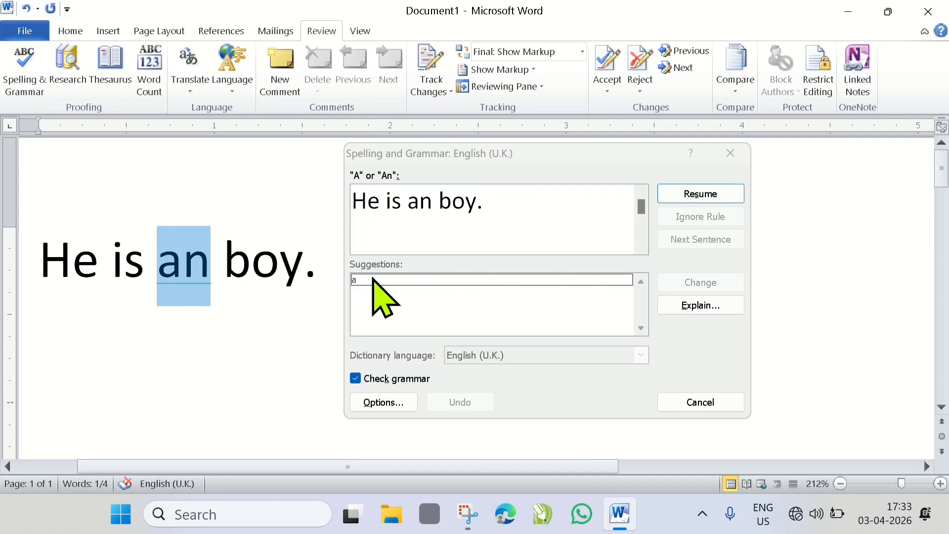
{"action": "left_click", "coordinate": [376, 297]}
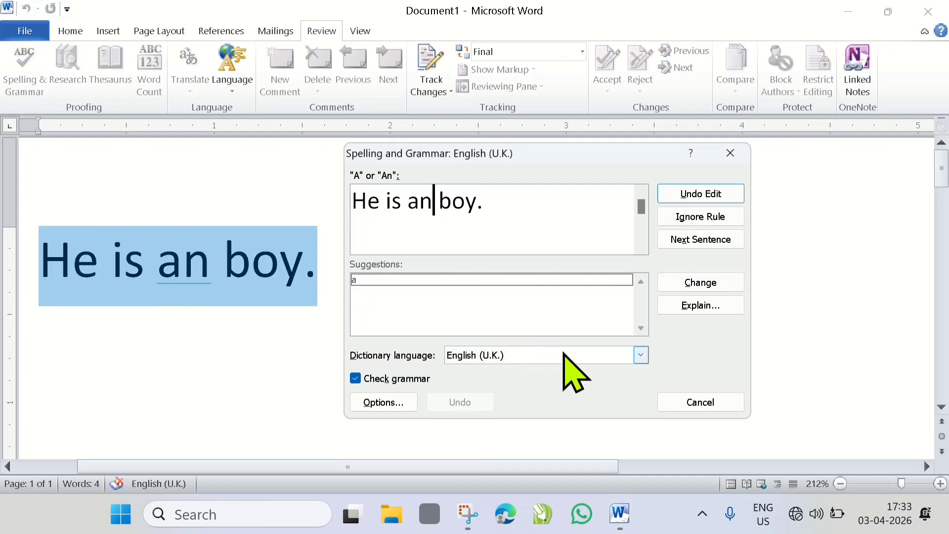
Set the dictionary language to English (U.S.), change "an" to "a", and close the finished spelling and grammar check
{"action": "left_click", "coordinate": [640, 356]}
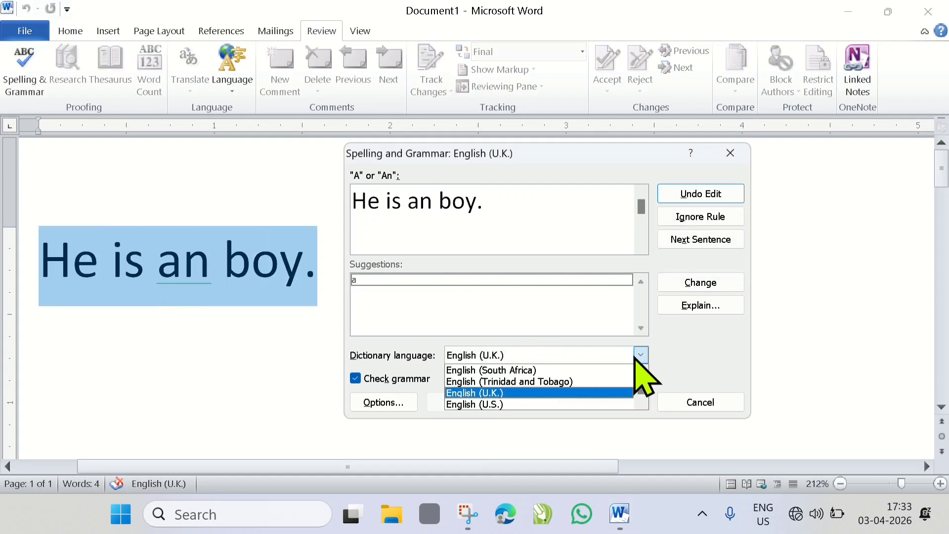
{"action": "left_click", "coordinate": [500, 404]}
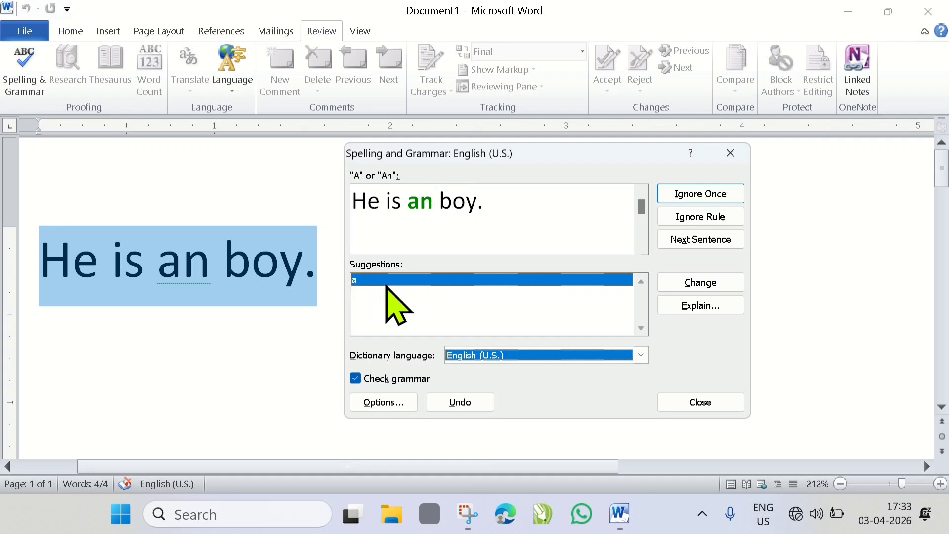
{"action": "left_click", "coordinate": [699, 284]}
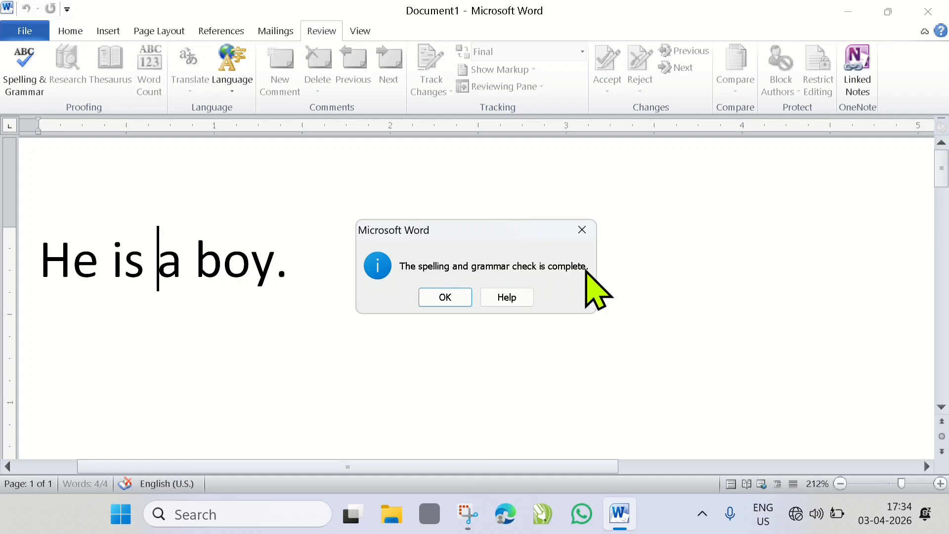
{"action": "left_click", "coordinate": [442, 296]}
{"action": "left_click_drag", "start_coordinate": [44, 257], "coordinate": [281, 263]}
{"action": "left_click", "coordinate": [292, 297]}
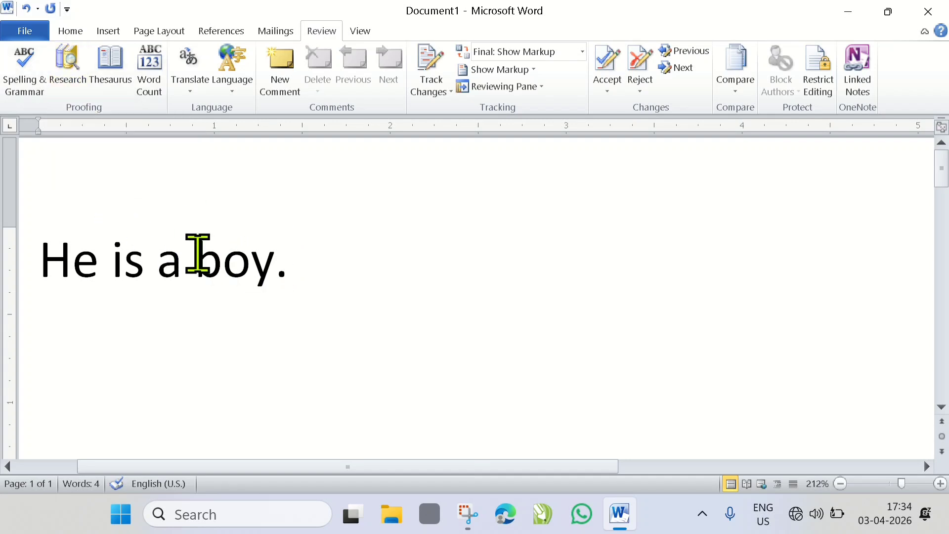
Look up the word "boy" from the sentence with Research in All Reference Books
{"action": "left_click_drag", "start_coordinate": [198, 252], "coordinate": [263, 257]}
{"action": "mouse_move", "coordinate": [237, 250]}
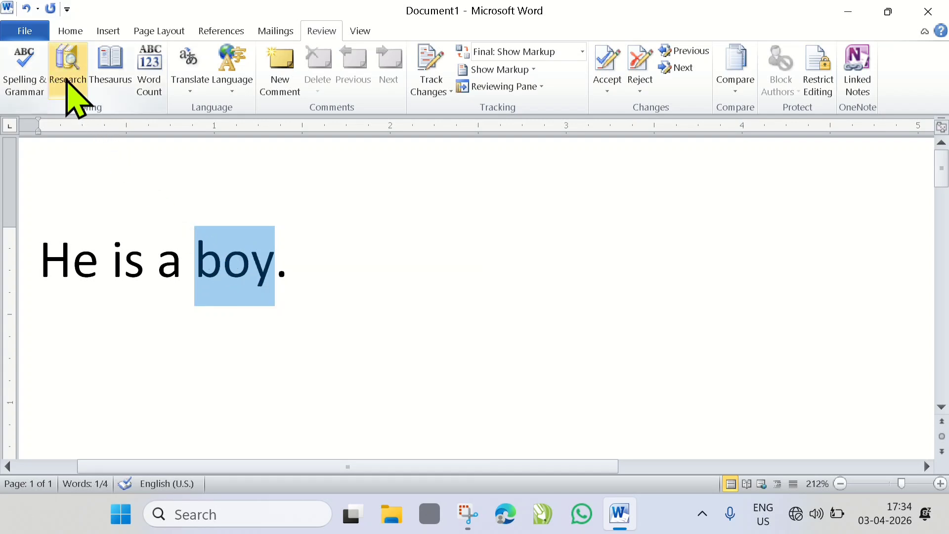
{"action": "left_click", "coordinate": [220, 257]}
{"action": "left_click_drag", "start_coordinate": [197, 259], "coordinate": [269, 265]}
{"action": "mouse_move", "coordinate": [251, 266]}
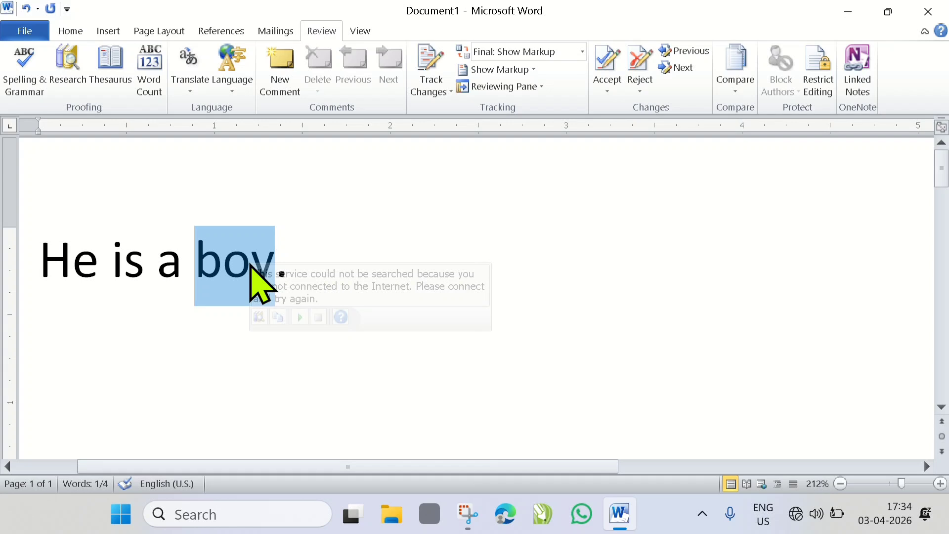
{"action": "left_click", "coordinate": [74, 79]}
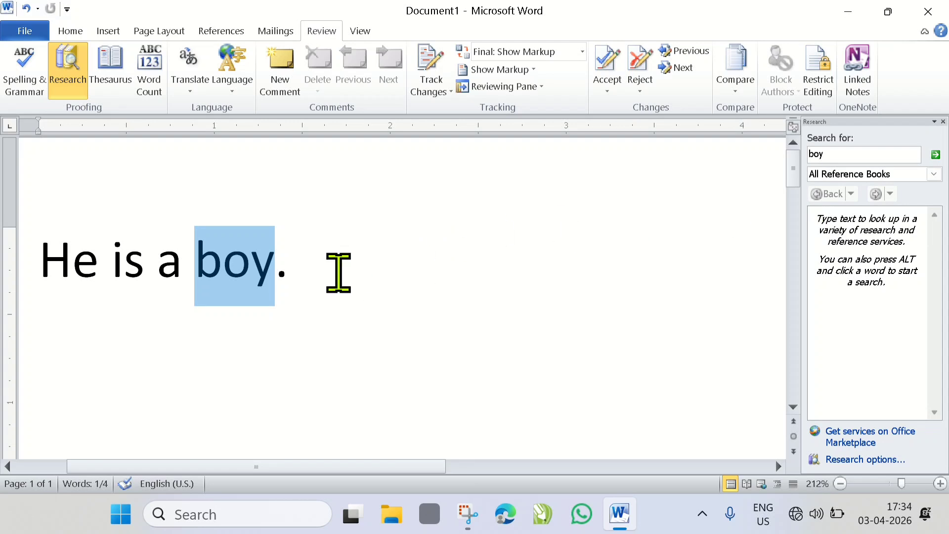
{"action": "left_click", "coordinate": [936, 155]}
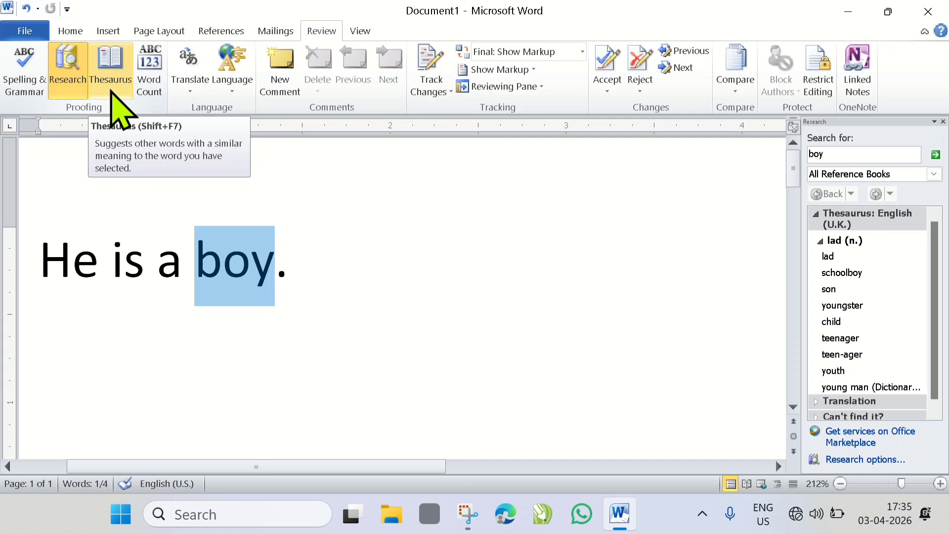
{"action": "left_click_drag", "start_coordinate": [196, 261], "coordinate": [277, 258]}
{"action": "left_click", "coordinate": [215, 262]}
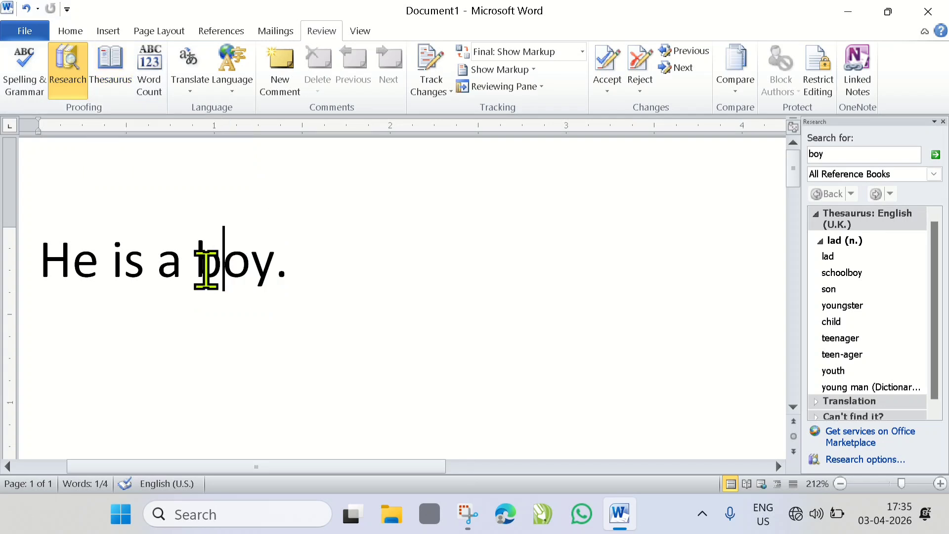
{"action": "double_click", "coordinate": [222, 262]}
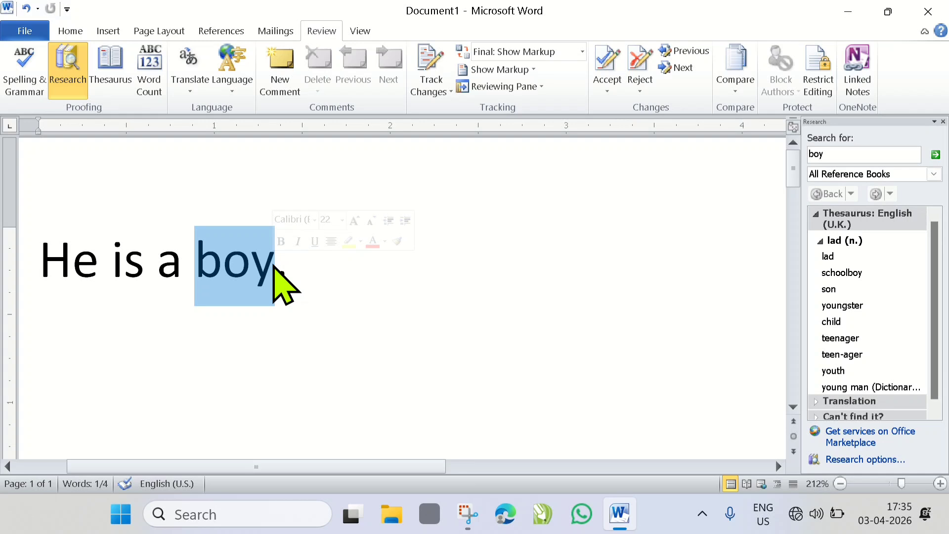
{"action": "left_click", "coordinate": [196, 257]}
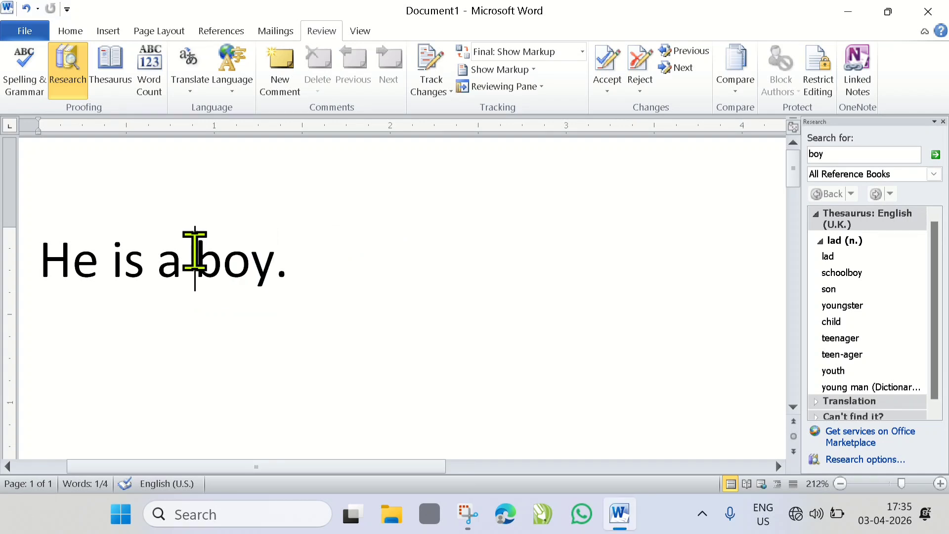
{"action": "double_click", "coordinate": [263, 259]}
{"action": "key", "text": "Left"}
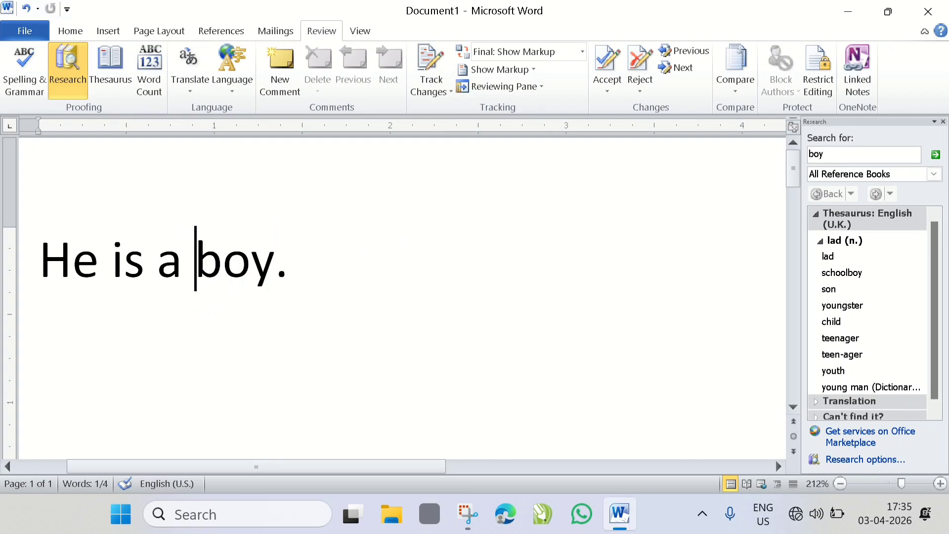
{"action": "left_click_drag", "start_coordinate": [197, 260], "coordinate": [263, 262]}
{"action": "key", "text": "End"}
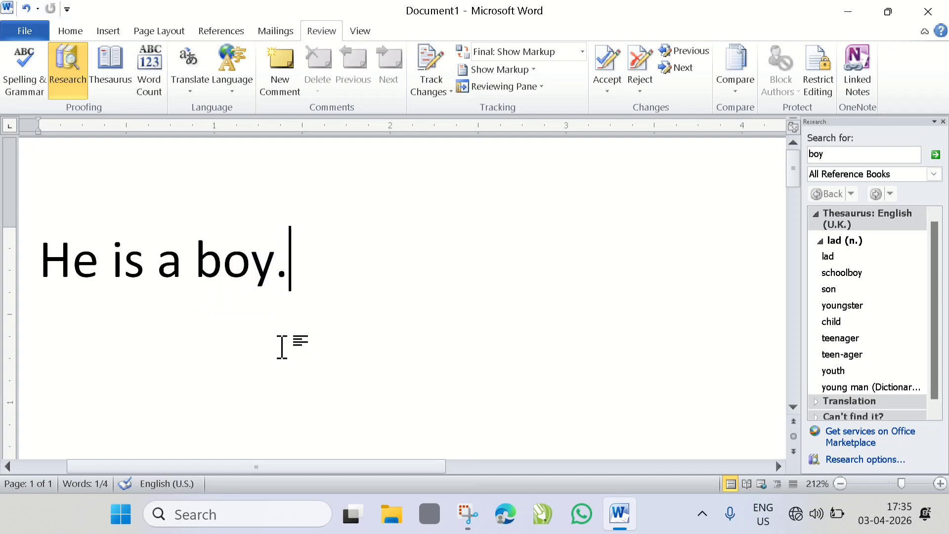
Look up "boy" in the English (U.S.) Thesaurus and examine the list of words with a similar meaning
{"action": "left_click_drag", "start_coordinate": [195, 259], "coordinate": [266, 264]}
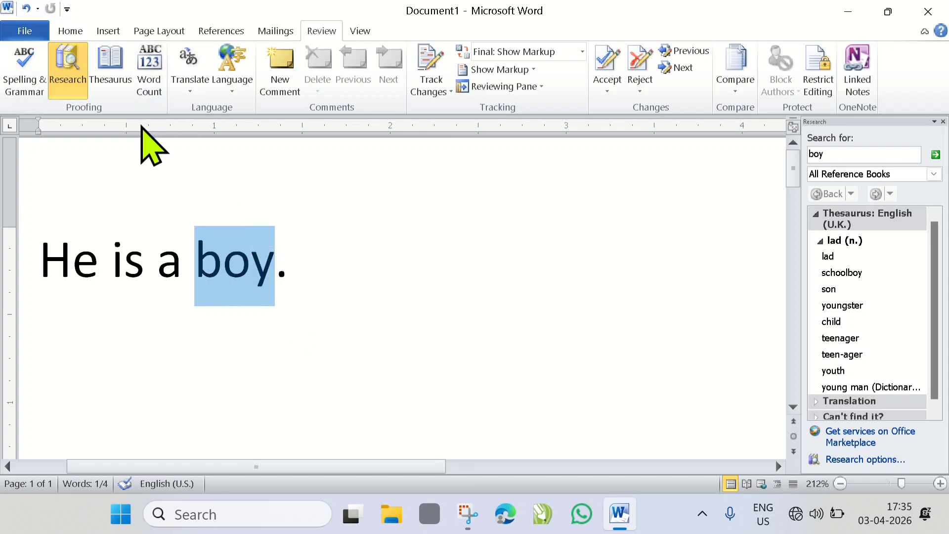
{"action": "left_click", "coordinate": [110, 75]}
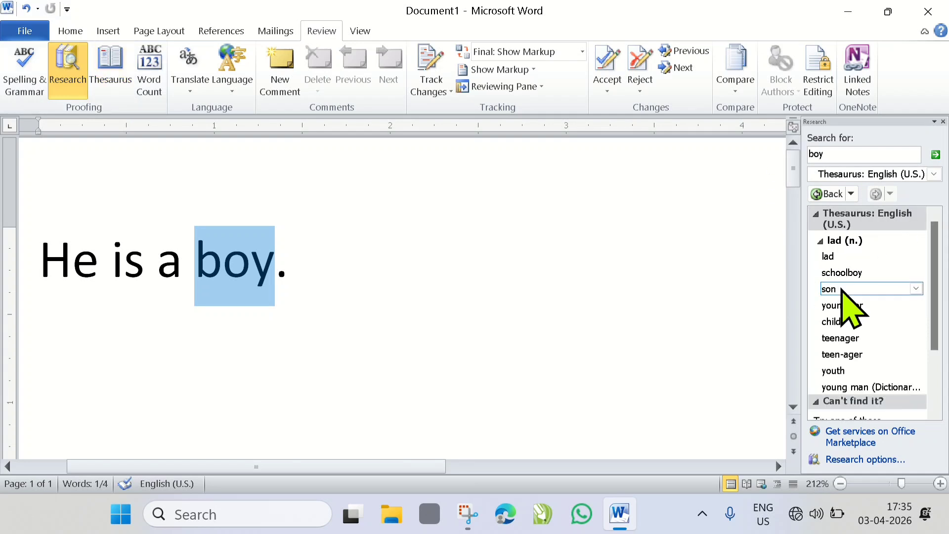
{"action": "scroll", "coordinate": [843, 292], "scroll_direction": "down", "scroll_amount": 1}
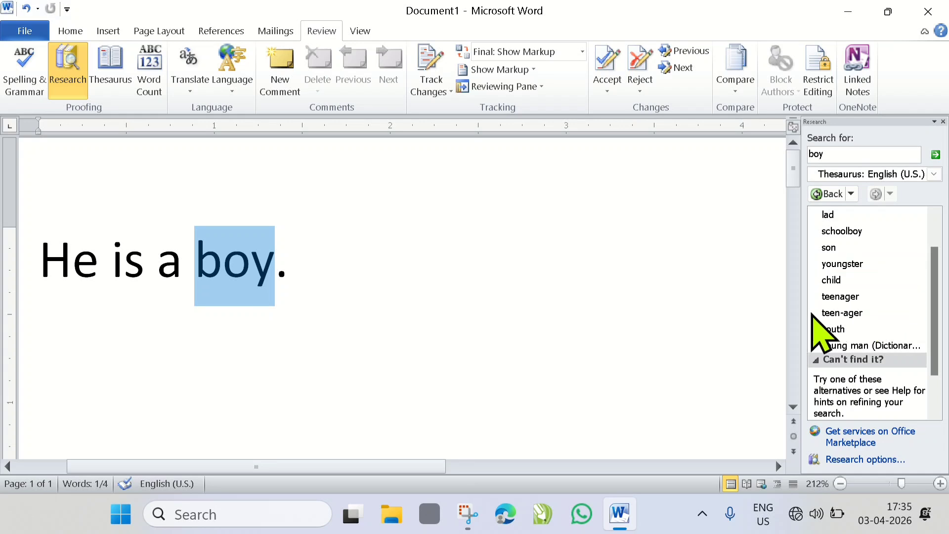
{"action": "scroll", "coordinate": [843, 341], "scroll_direction": "down", "scroll_amount": 1}
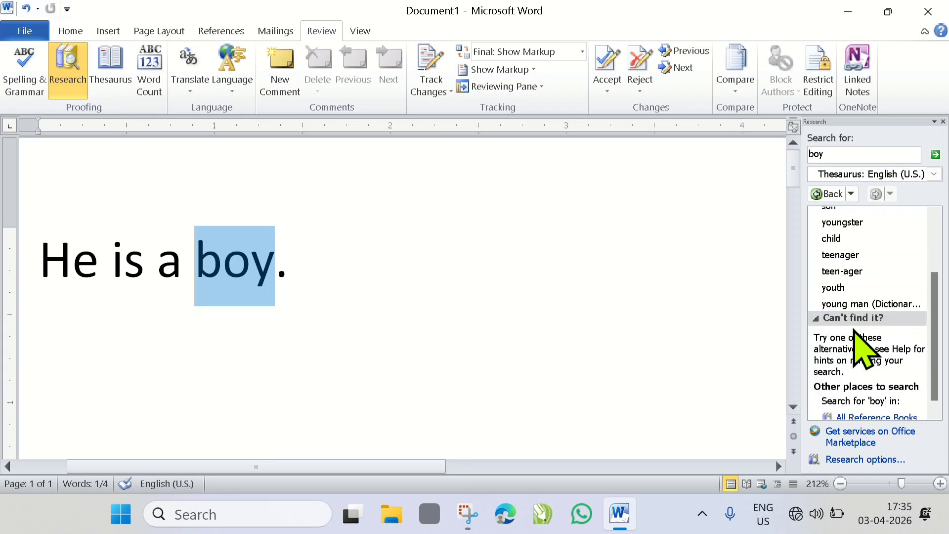
{"action": "scroll", "coordinate": [851, 247], "scroll_direction": "up", "scroll_amount": 2}
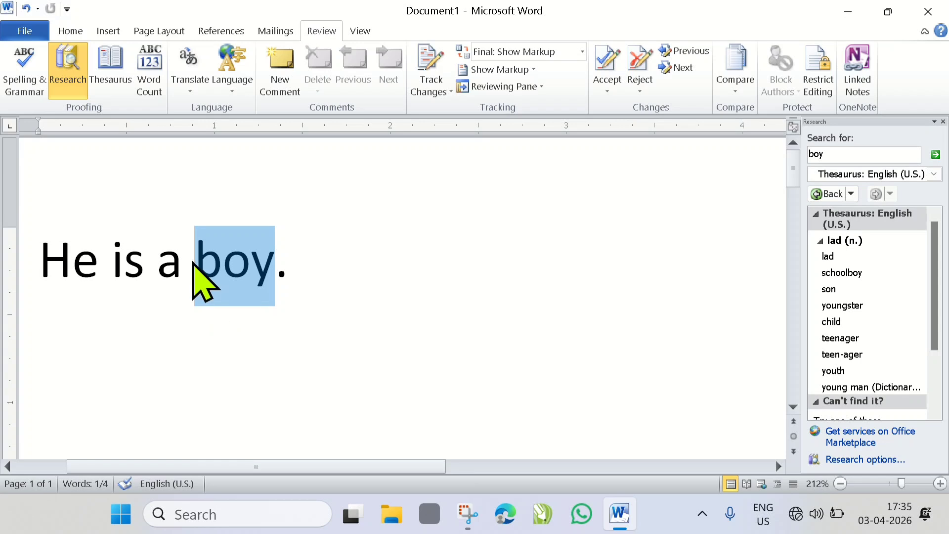
{"action": "left_click", "coordinate": [197, 258]}
{"action": "left_click_drag", "start_coordinate": [197, 258], "coordinate": [272, 260]}
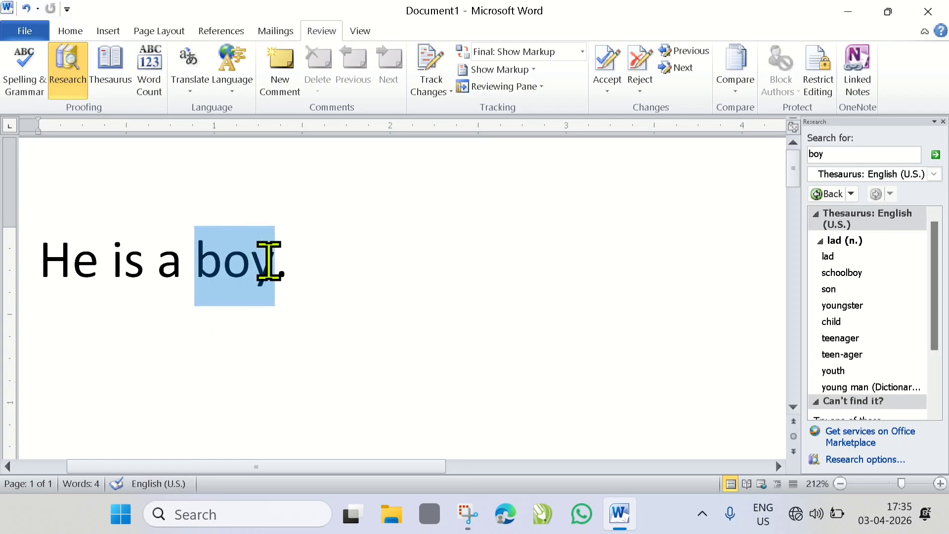
{"action": "mouse_move", "coordinate": [883, 261]}
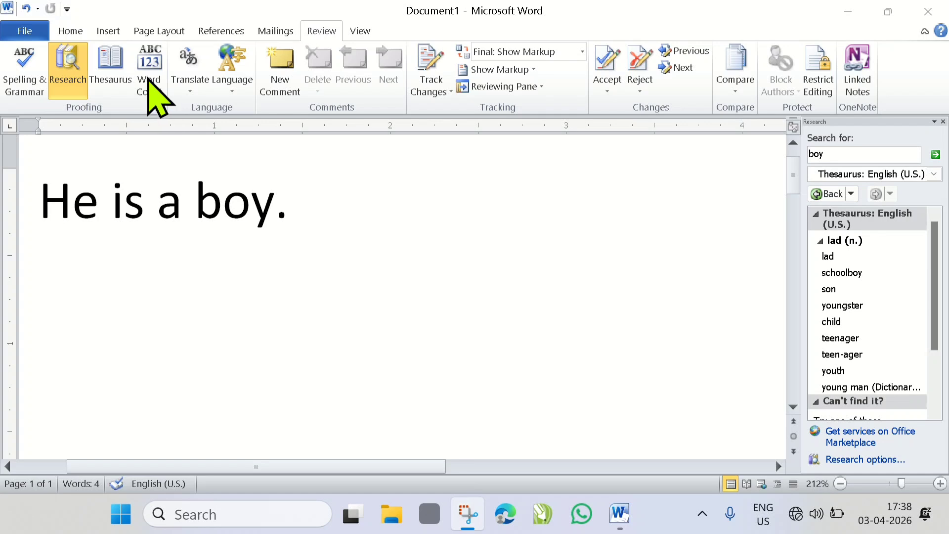
Paste three copies of "He is a boy." after the original on the same line and close the Research pane
{"action": "left_click_drag", "start_coordinate": [34, 205], "coordinate": [313, 218]}
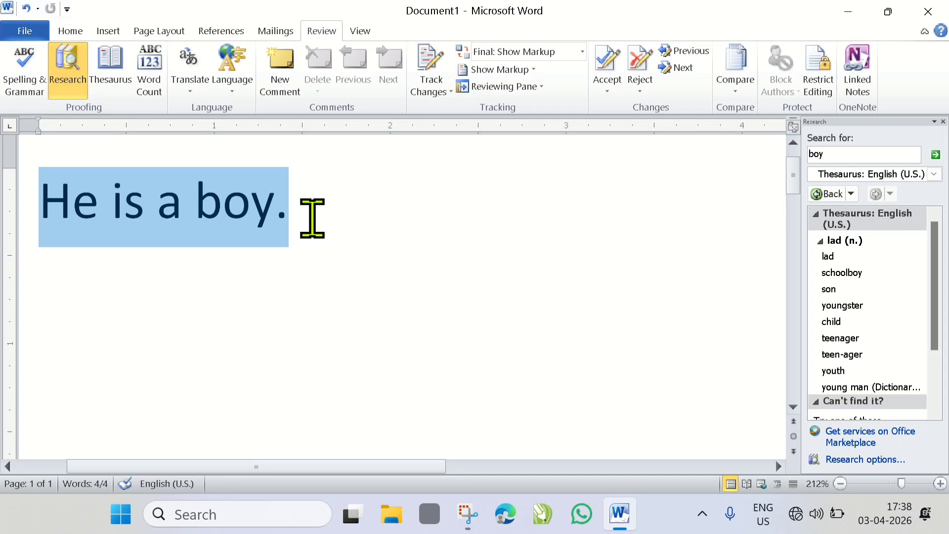
{"action": "key", "text": "ctrl+c"}
{"action": "left_click", "coordinate": [315, 213]}
{"action": "key", "text": "ctrl+v"}
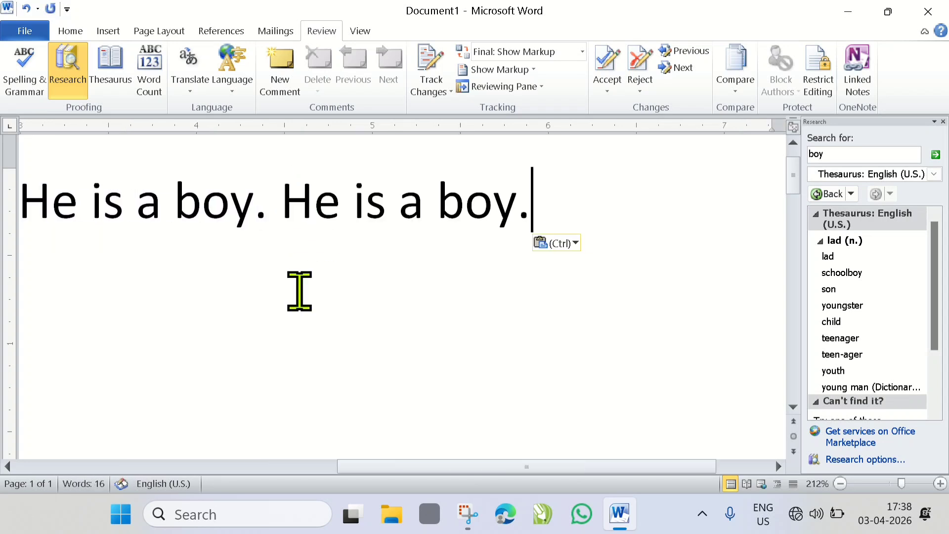
{"action": "scroll", "coordinate": [439, 303], "scroll_direction": "down", "scroll_amount": 5, "text": "ctrl"}
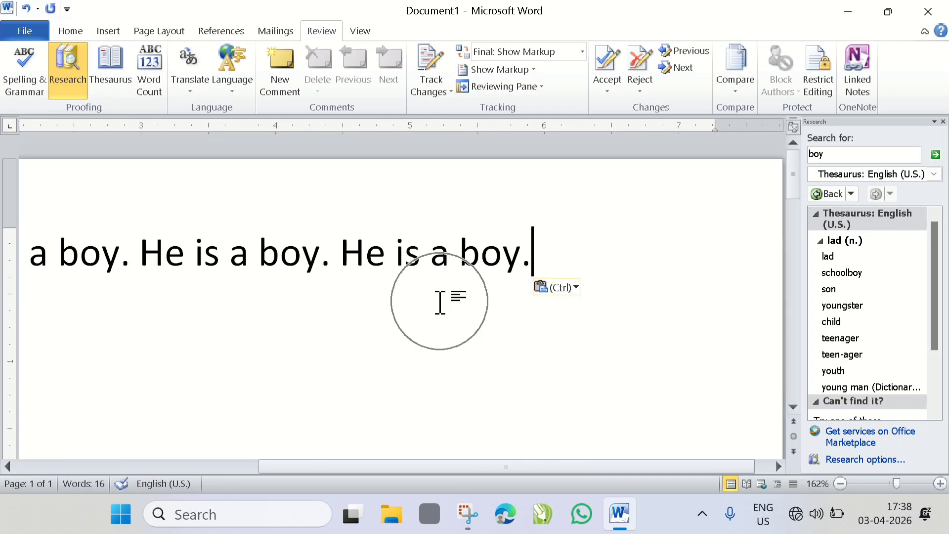
{"action": "scroll", "coordinate": [418, 466], "scroll_direction": "left", "scroll_amount": 3}
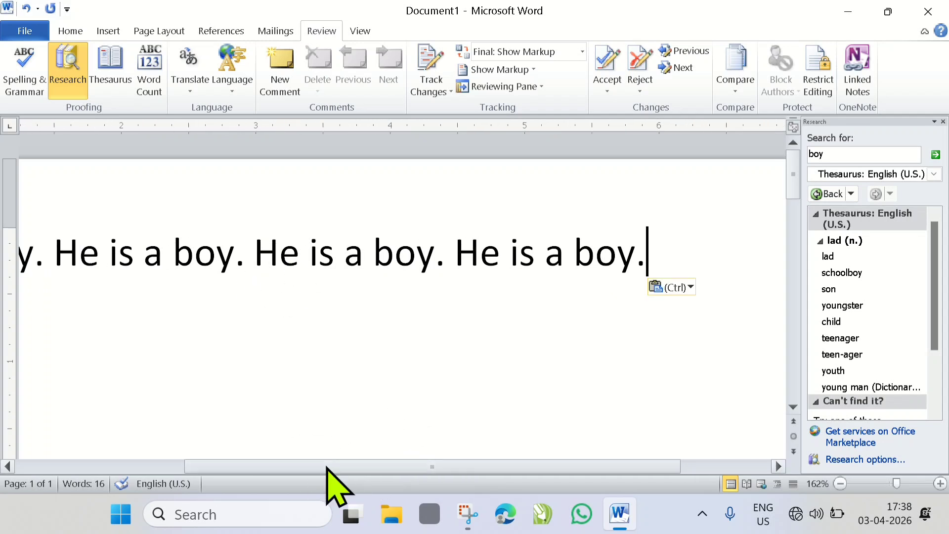
{"action": "left_click_drag", "start_coordinate": [328, 467], "coordinate": [250, 442]}
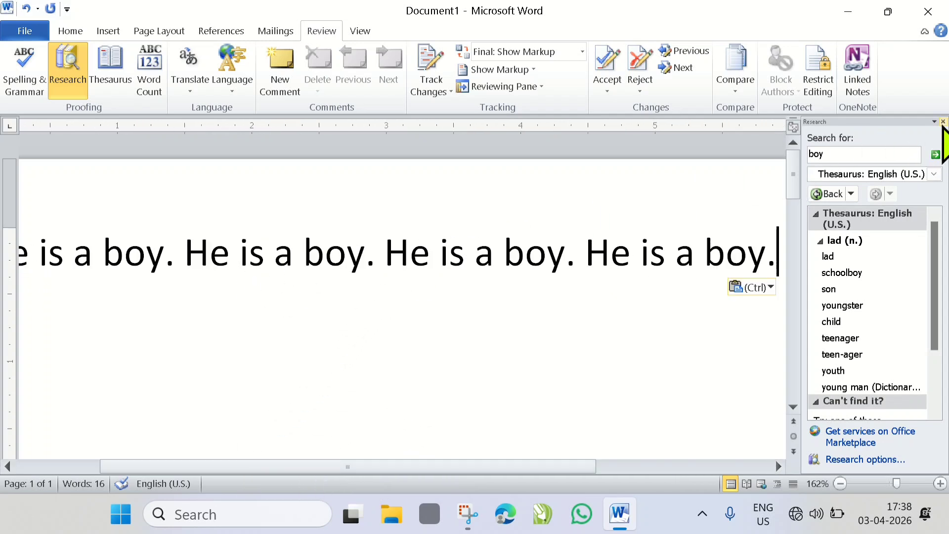
{"action": "left_click", "coordinate": [943, 122]}
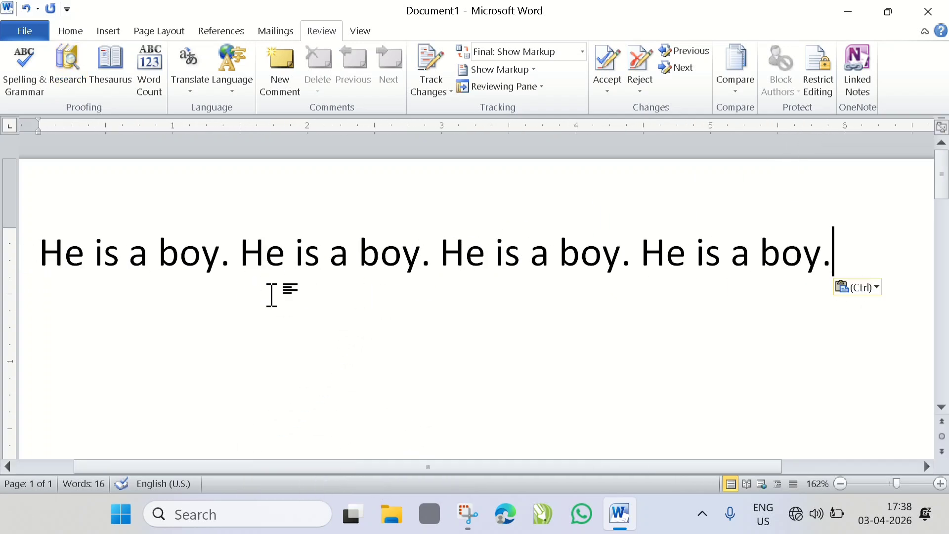
Open the Word Count statistics for the document and reposition the dialog over the page
{"action": "left_click", "coordinate": [149, 85]}
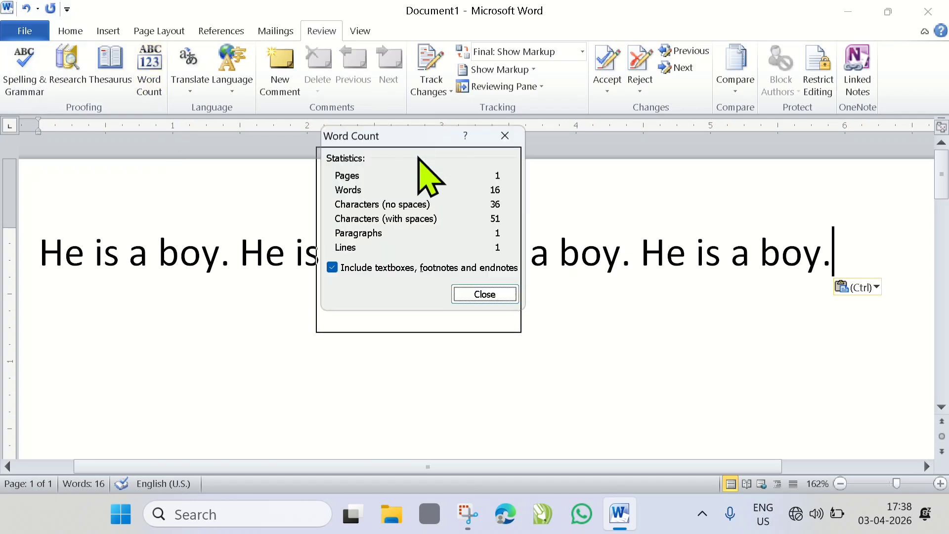
{"action": "left_click_drag", "start_coordinate": [418, 141], "coordinate": [411, 188]}
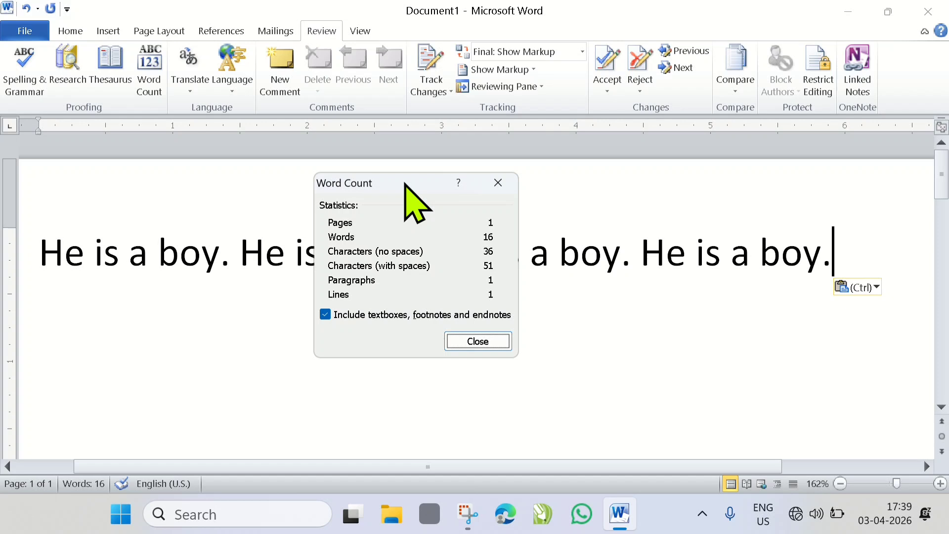
{"action": "left_click_drag", "start_coordinate": [405, 185], "coordinate": [420, 207]}
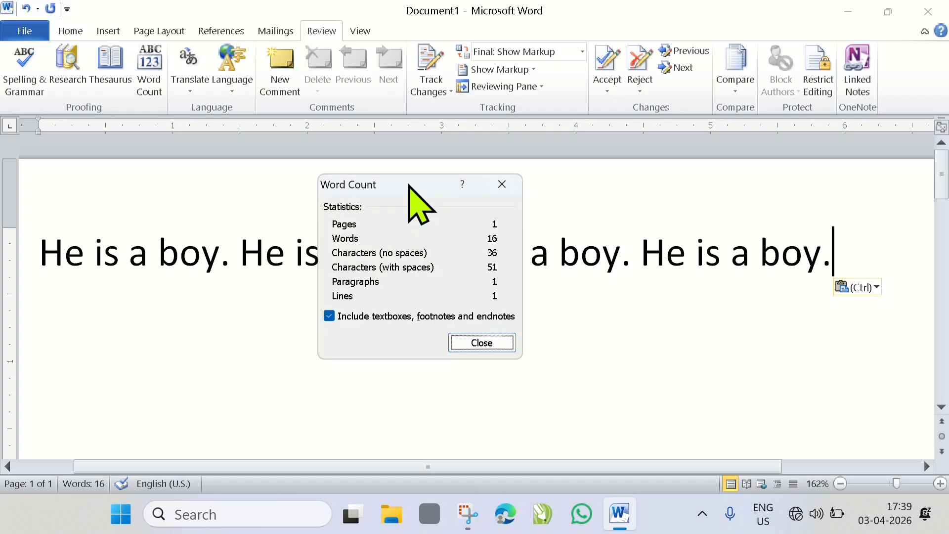